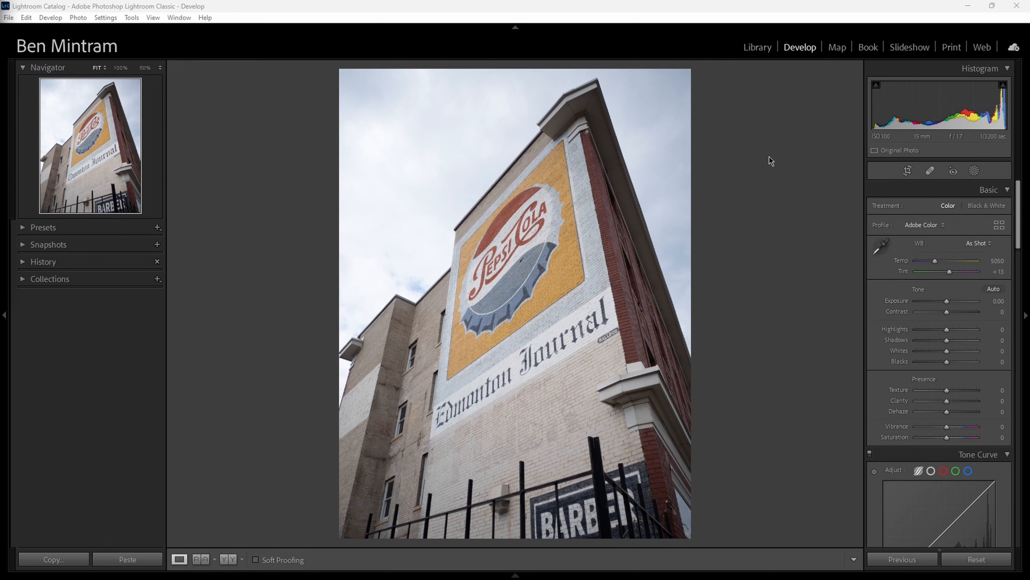
pyautogui.click(755, 47)
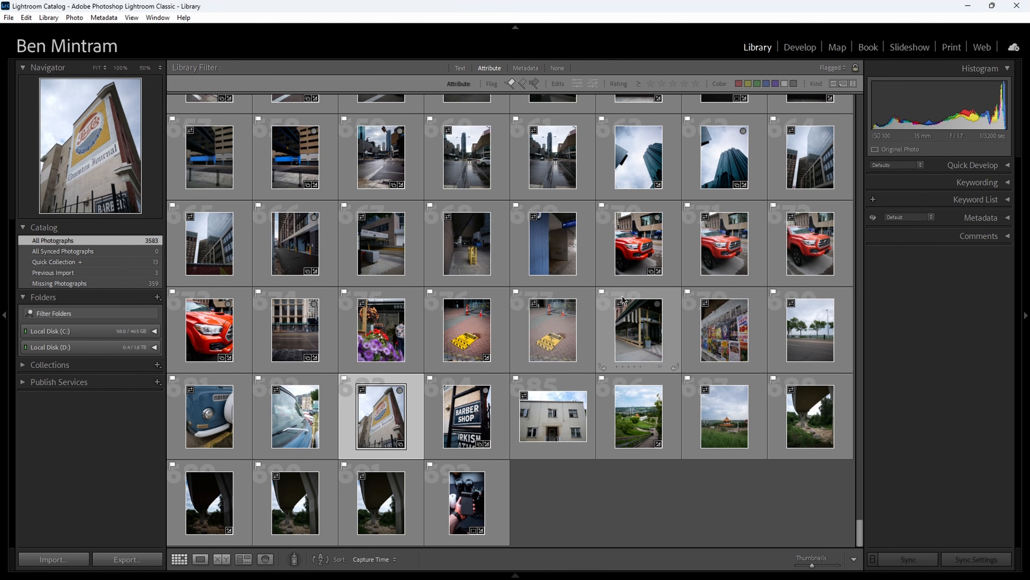
pyautogui.click(799, 47)
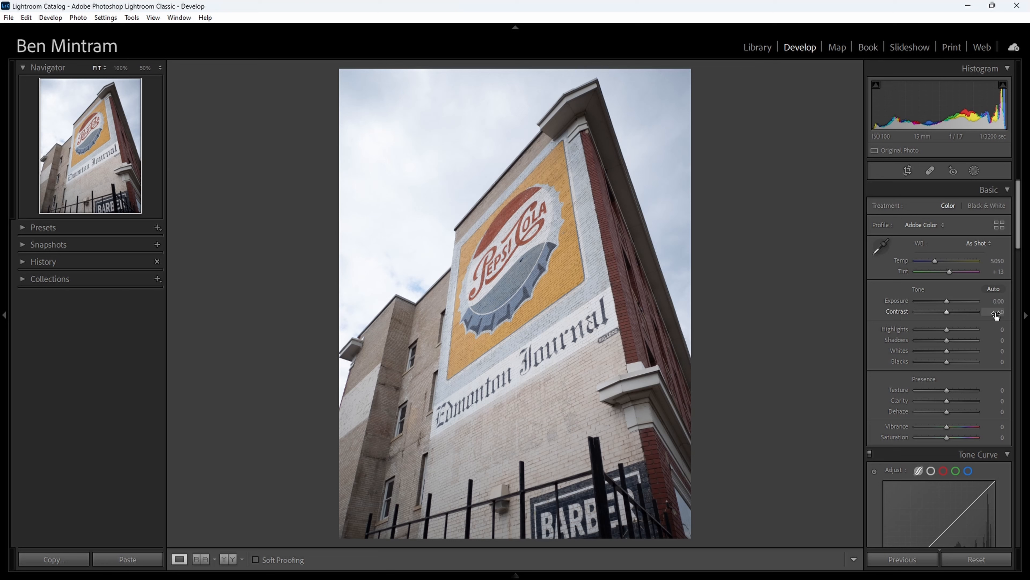
# - Set the photo's Contrast to +15, Highlights and Shadows to −20, Whites to +10 and Blacks to −10
pyautogui.moveTo(994, 314); pyautogui.dragTo(1000, 313)
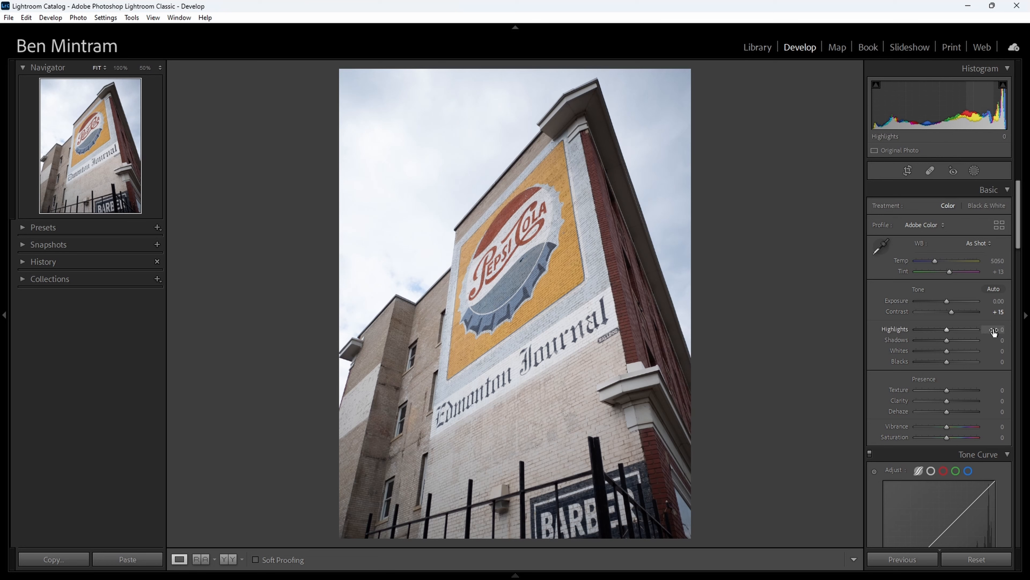
pyautogui.moveTo(994, 331)
pyautogui.mouseDown()
pyautogui.moveTo(981, 331)
pyautogui.moveTo(989, 329)
pyautogui.mouseUp()
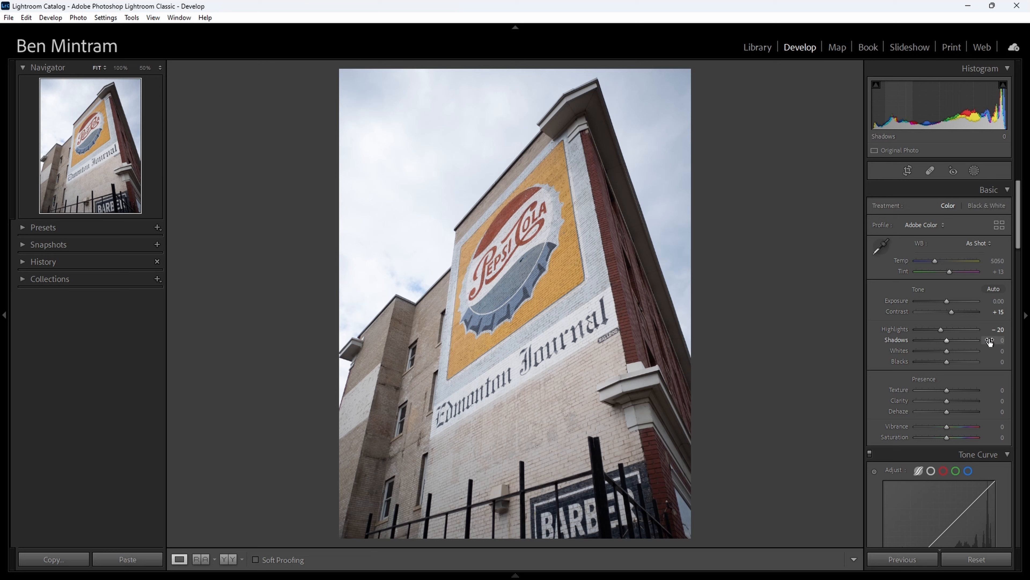
pyautogui.moveTo(992, 344); pyautogui.dragTo(1001, 361)
# - Try a Clarity value of 10 on the photo
pyautogui.scroll(-3, 895, 364)
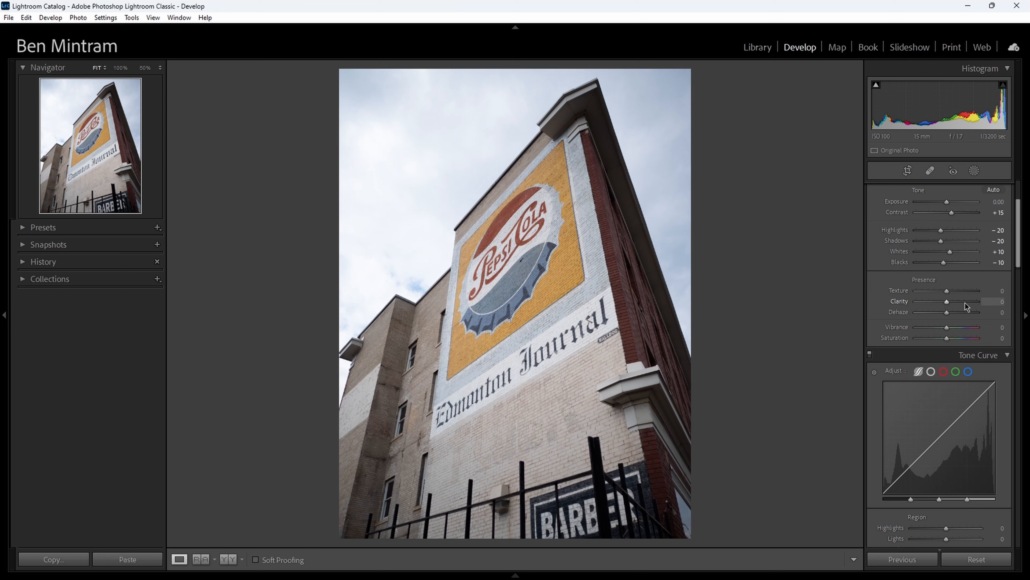
pyautogui.click(998, 302)
pyautogui.write('10')
pyautogui.press('Return')
pyautogui.moveTo(998, 301); pyautogui.dragTo(994, 302)
# - Set both Vibrance and Saturation of the photo to +10
pyautogui.moveTo(991, 330); pyautogui.dragTo(1001, 338)
# - Shape the tone curve into an S with Shadows −30, Darks −10, Lights +15 and Highlights +10
pyautogui.scroll(-3, 879, 327)
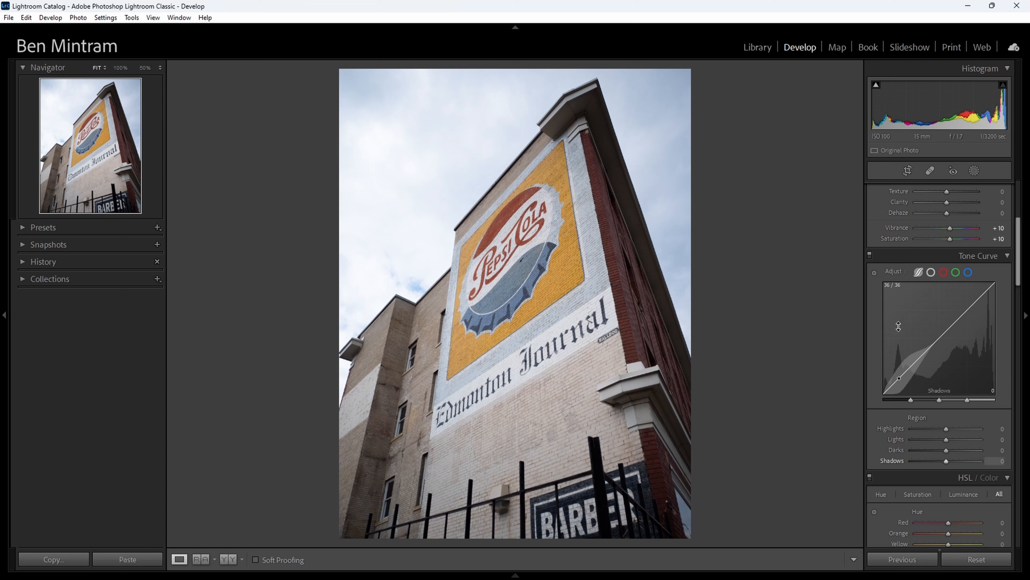
pyautogui.moveTo(899, 326); pyautogui.dragTo(899, 347)
pyautogui.moveTo(899, 383); pyautogui.dragTo(898, 384)
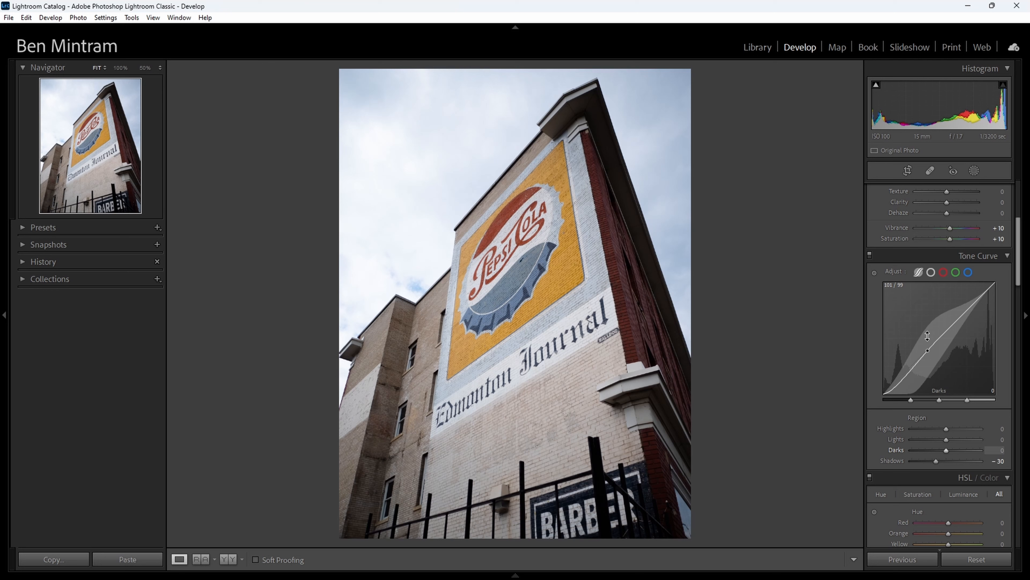
pyautogui.moveTo(928, 336); pyautogui.dragTo(927, 354)
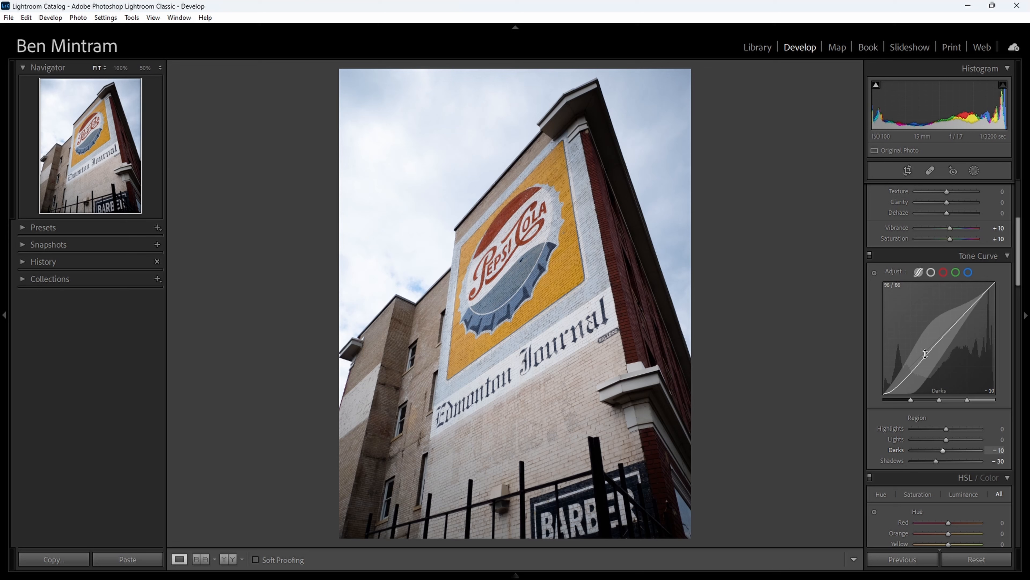
pyautogui.moveTo(952, 329); pyautogui.dragTo(972, 299)
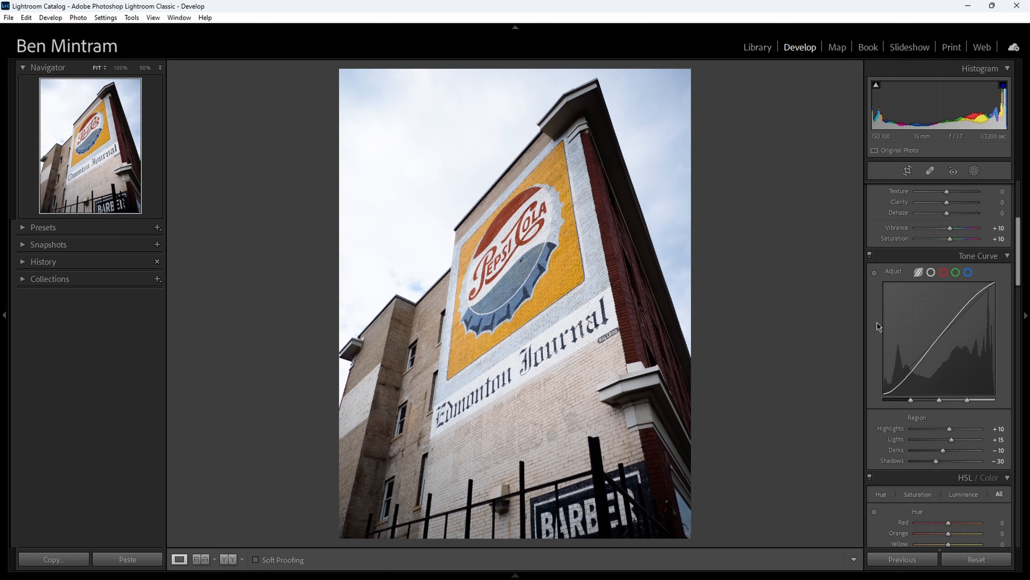
# - Set the HSL Saturation of Red and Orange to +35, Yellow to +40, Aqua to +20 and Blue to +50
pyautogui.scroll(-5, 877, 322)
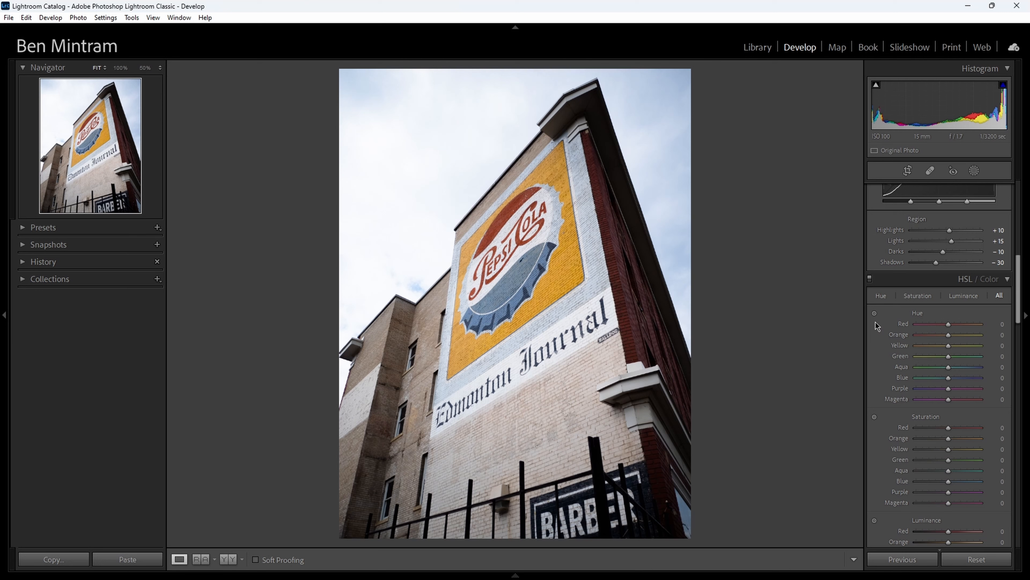
pyautogui.scroll(-3, 874, 322)
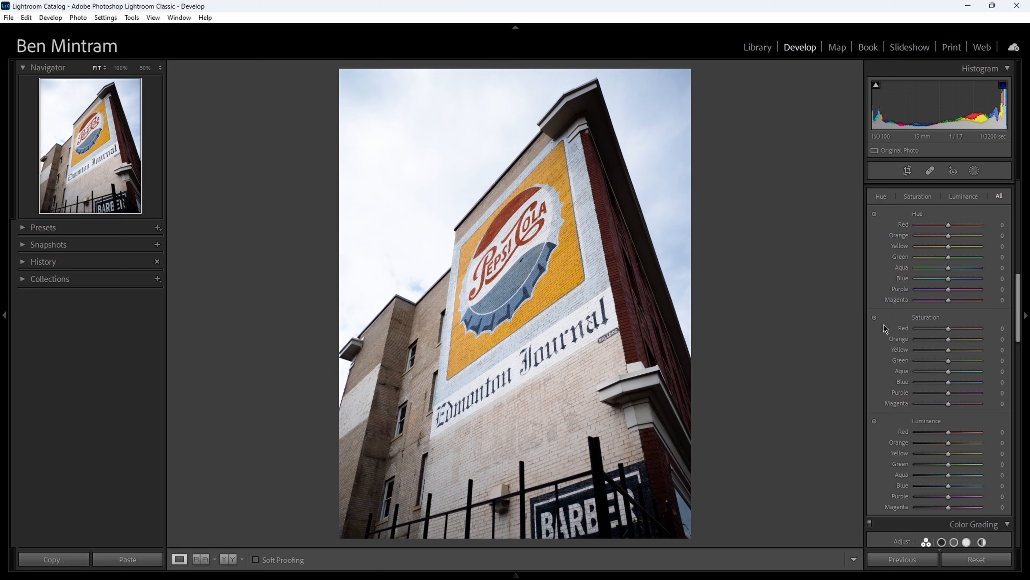
pyautogui.moveTo(993, 329); pyautogui.dragTo(995, 331)
pyautogui.moveTo(950, 349); pyautogui.dragTo(960, 350)
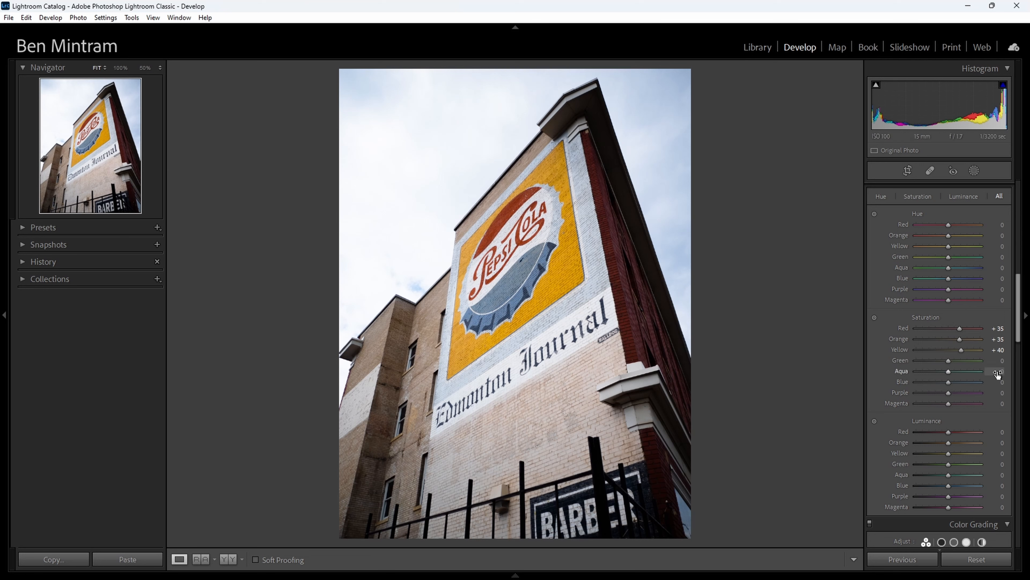
pyautogui.moveTo(997, 372); pyautogui.dragTo(1004, 372)
pyautogui.moveTo(997, 383); pyautogui.dragTo(1011, 383)
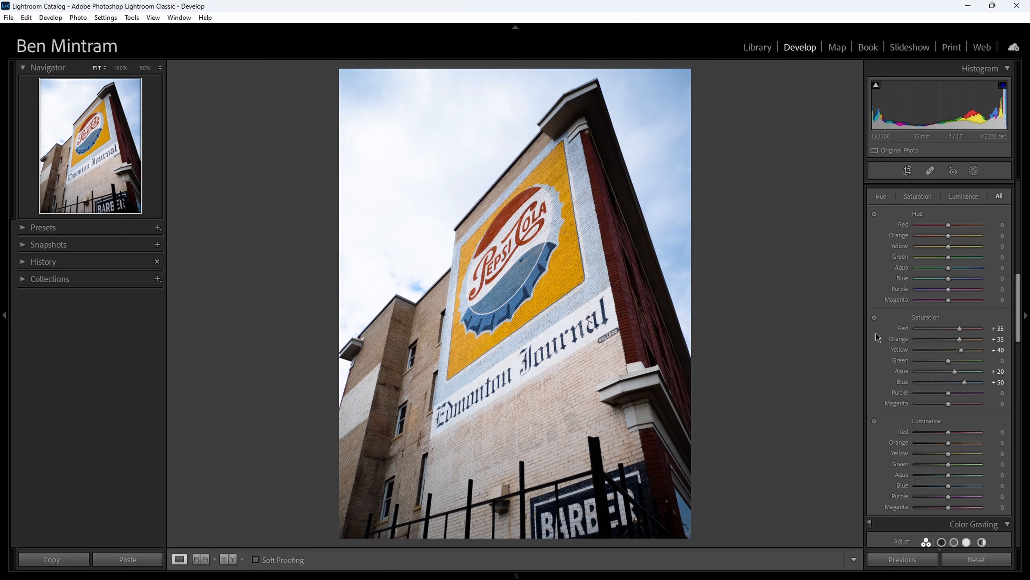
# - Examine the mural lettering and brickwork up close for noise and sharpness
pyautogui.scroll(-5, 880, 333)
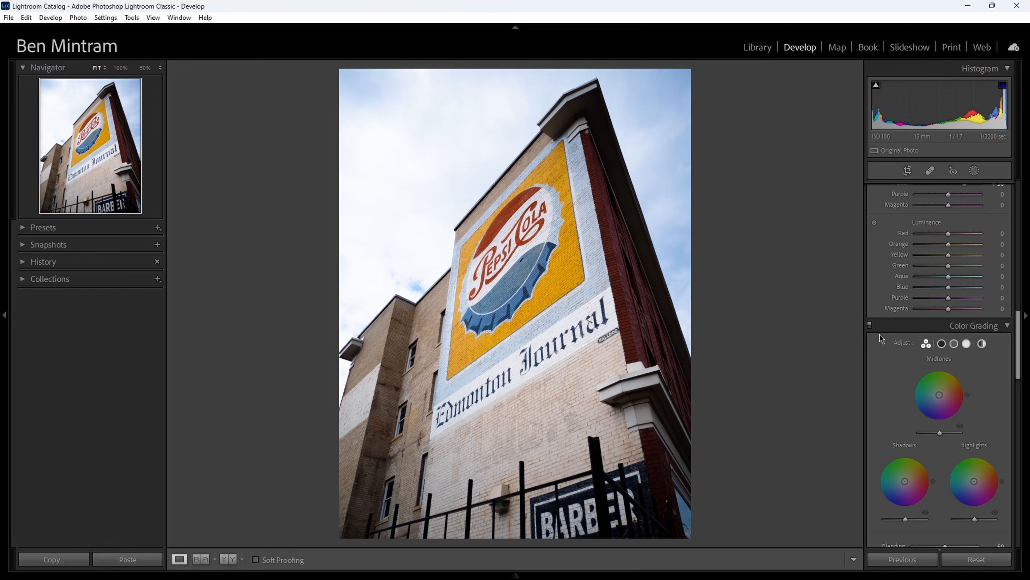
pyautogui.scroll(-5, 880, 337)
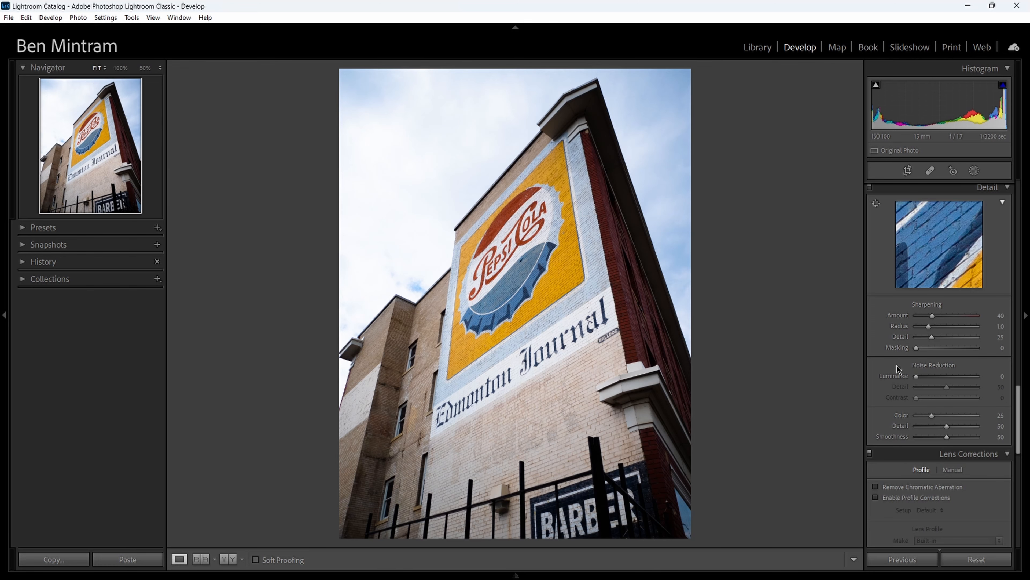
pyautogui.click(523, 392)
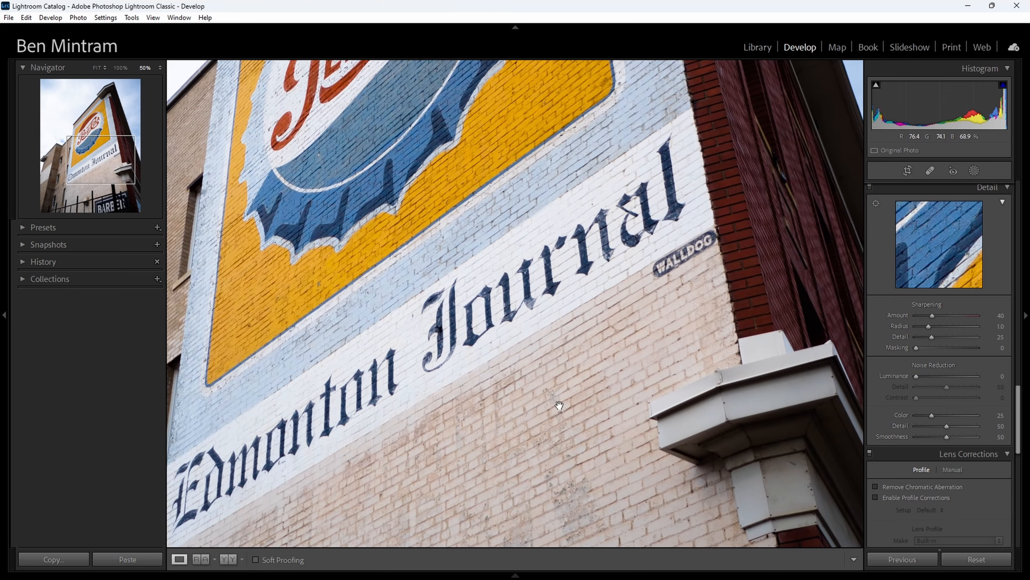
pyautogui.click(561, 406)
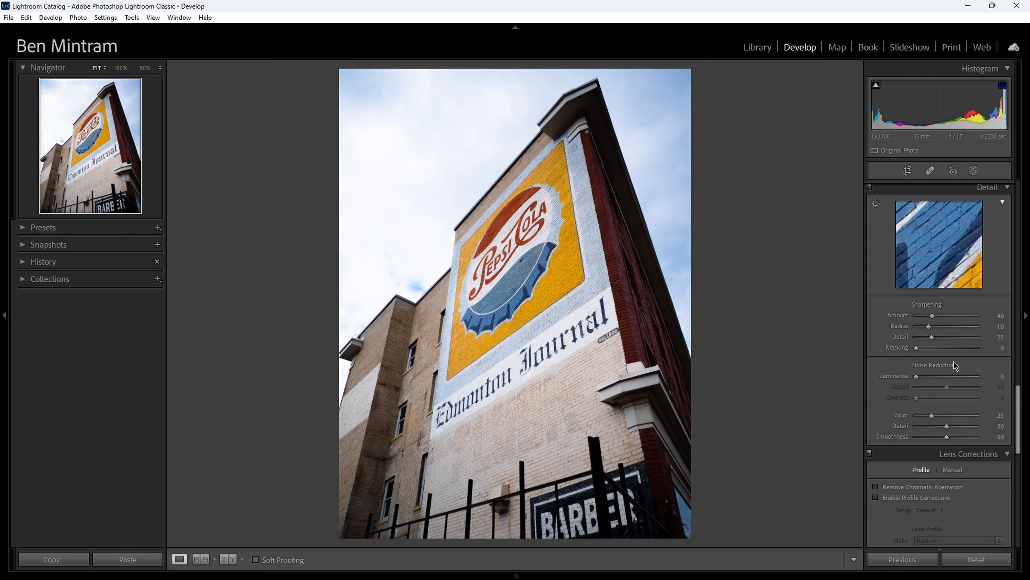
pyautogui.click(576, 360)
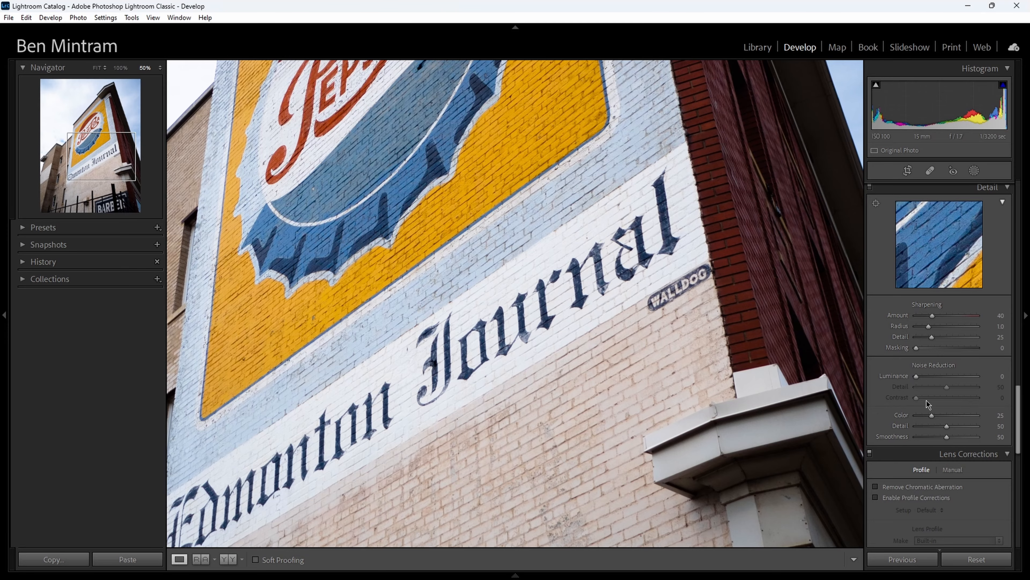
pyautogui.click(628, 392)
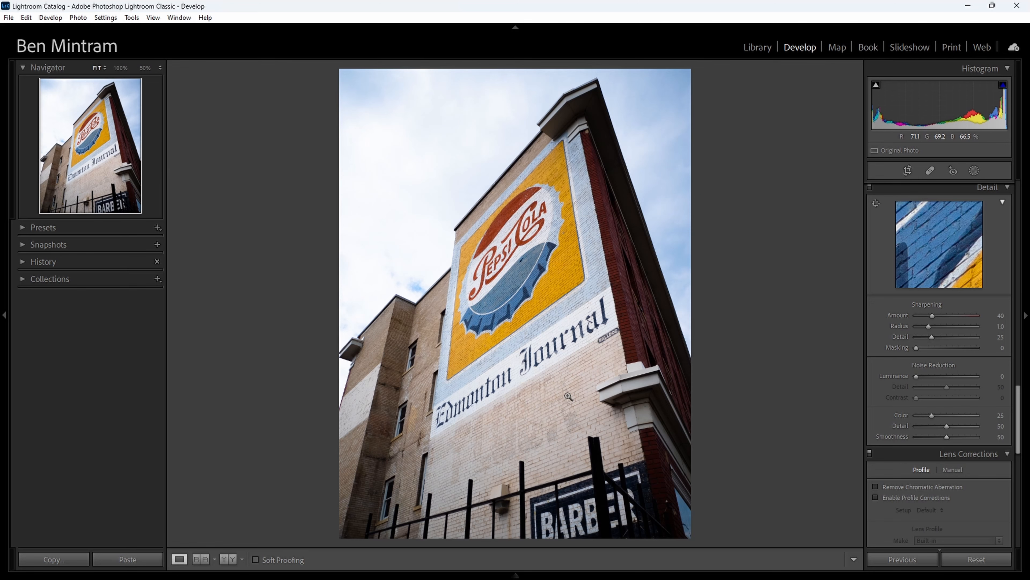
pyautogui.click(528, 385)
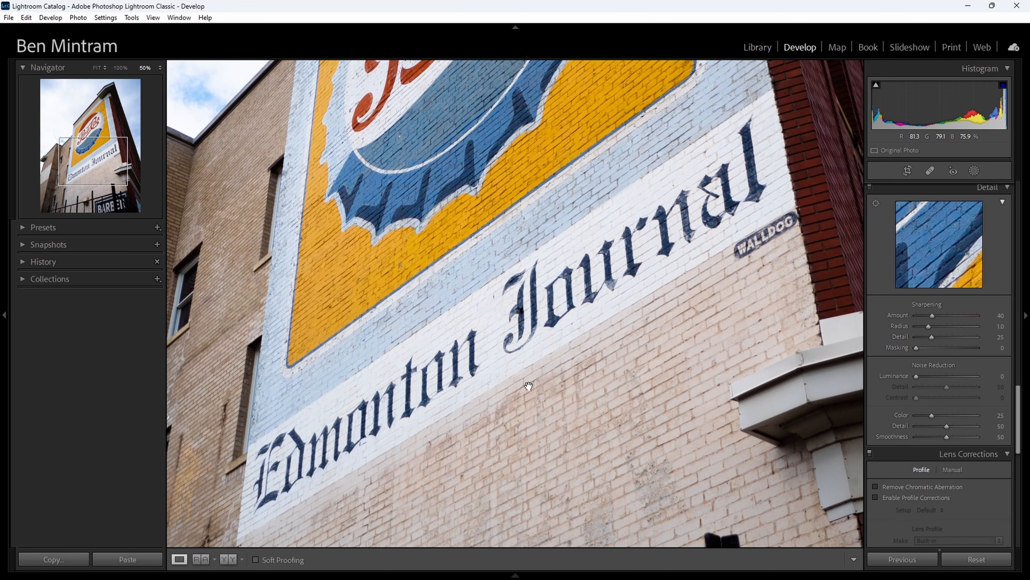
pyautogui.moveTo(567, 415); pyautogui.dragTo(438, 283)
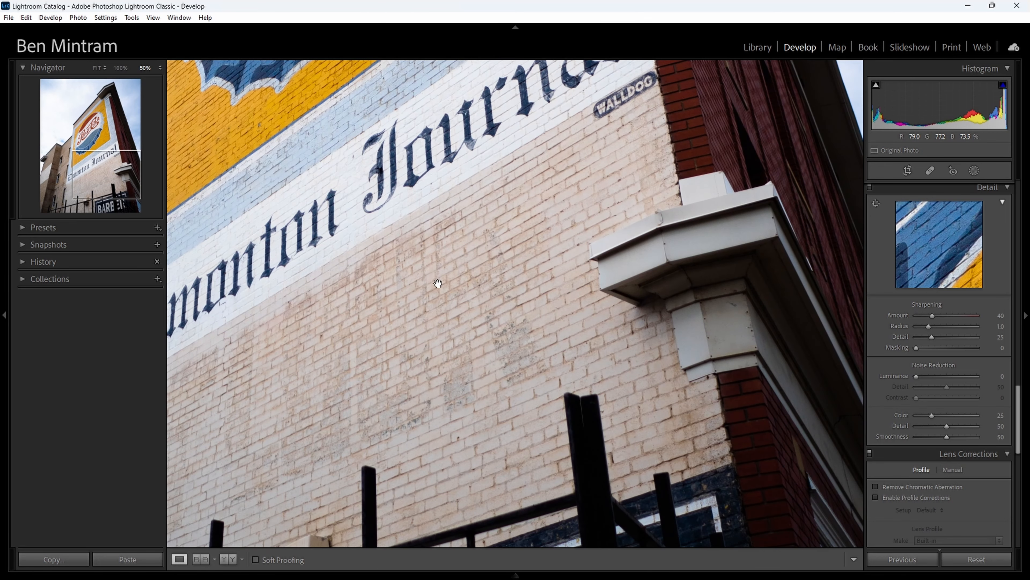
pyautogui.click(437, 282)
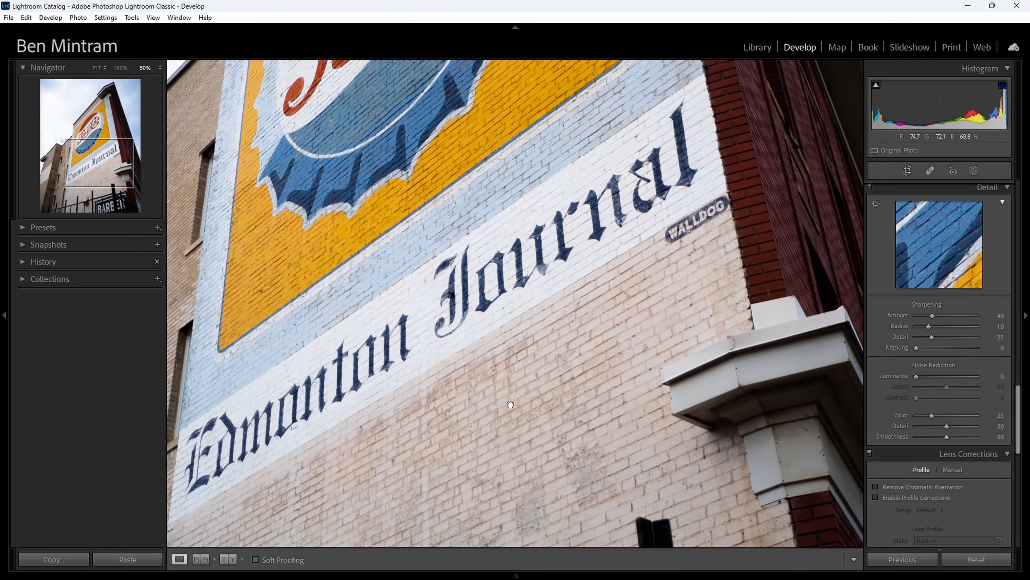
pyautogui.click(440, 381)
pyautogui.click(440, 381)
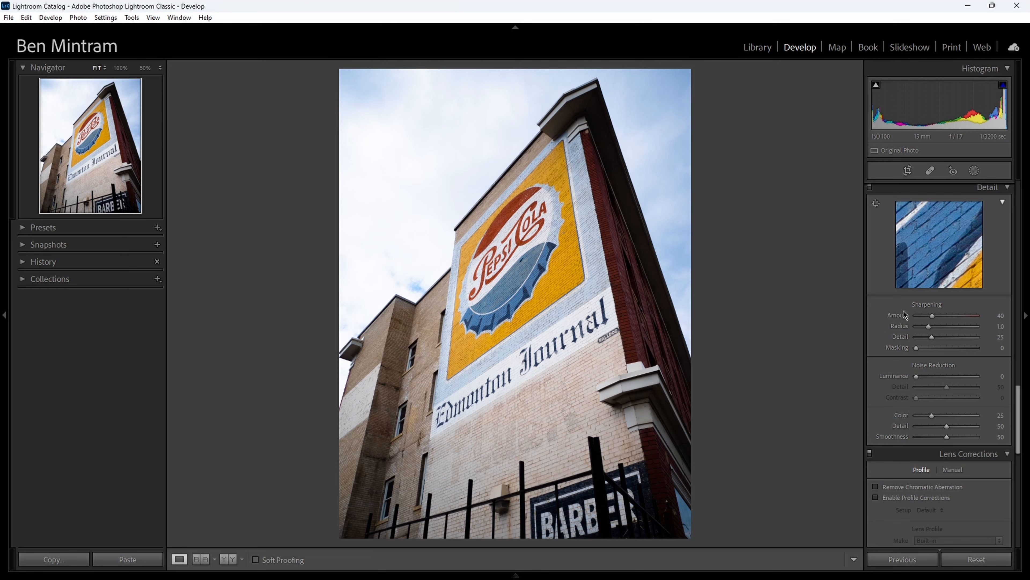
pyautogui.scroll(10, 913, 320)
pyautogui.scroll(5, 913, 324)
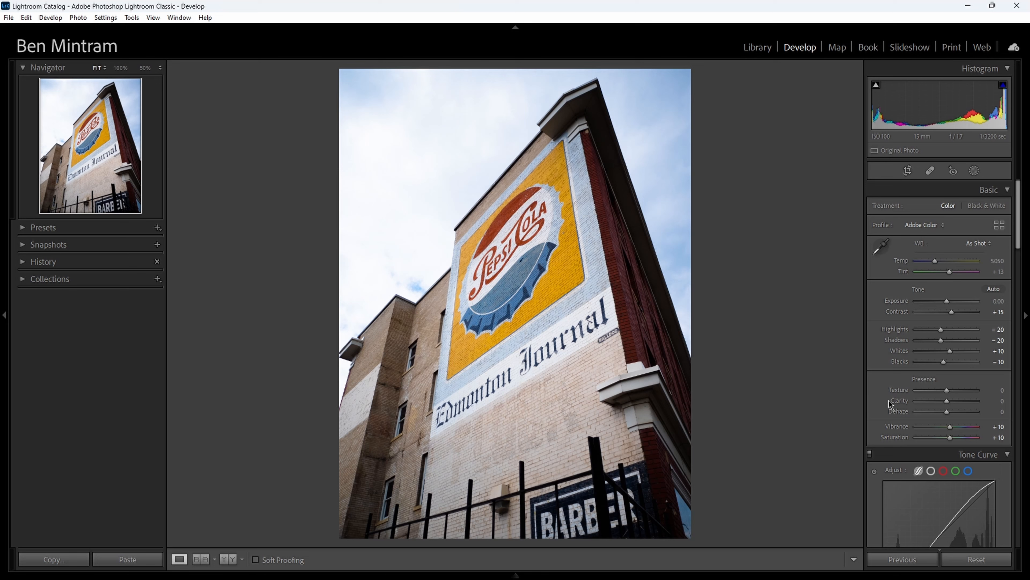
pyautogui.scroll(-15, 882, 400)
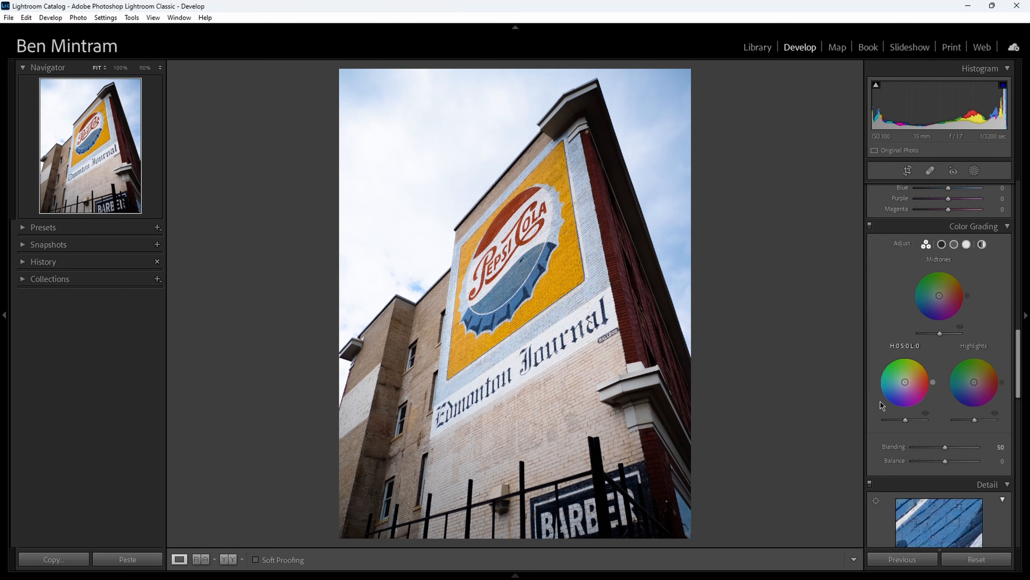
pyautogui.scroll(-2, 882, 404)
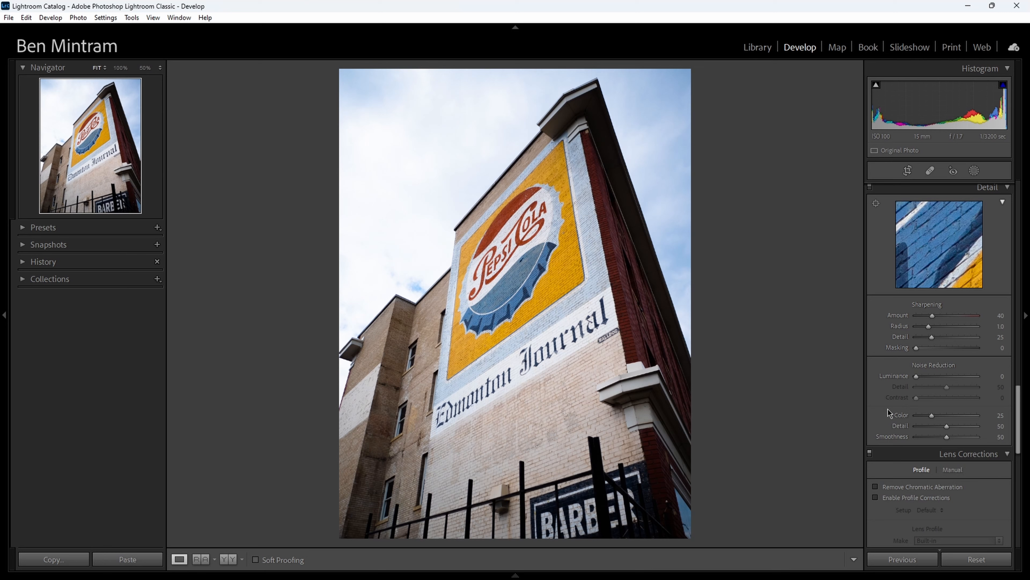
# - Enable chromatic aberration removal and lens profile corrections, and check the building's roof edge up close
pyautogui.scroll(-2, 887, 404)
pyautogui.scroll(-2, 886, 404)
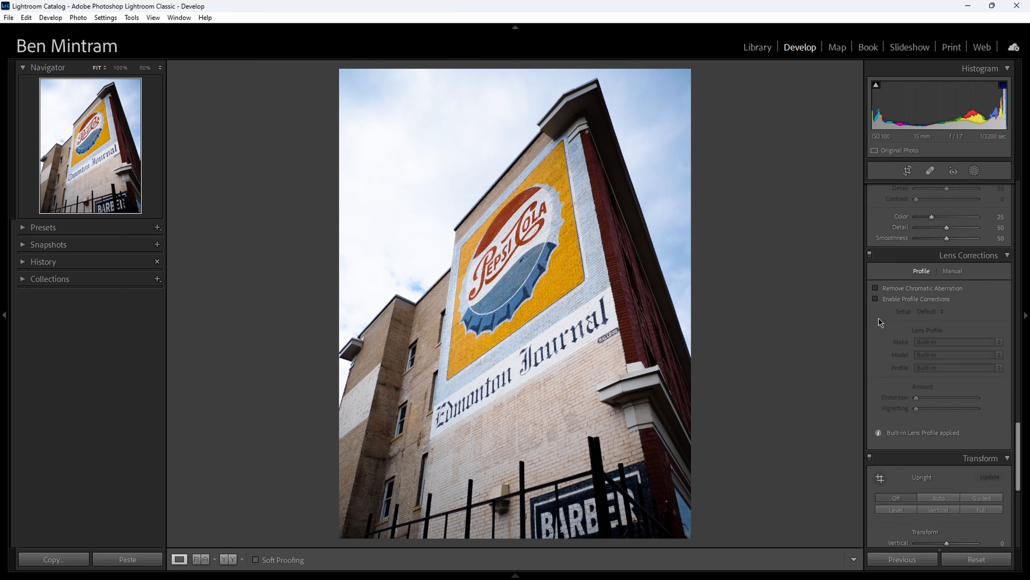
pyautogui.click(874, 289)
pyautogui.click(875, 300)
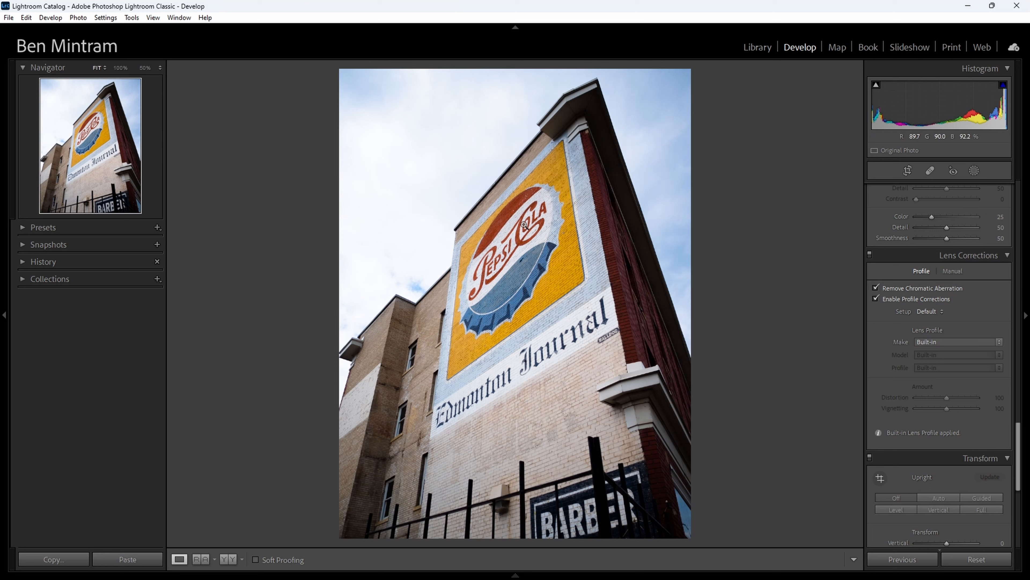
pyautogui.click(495, 203)
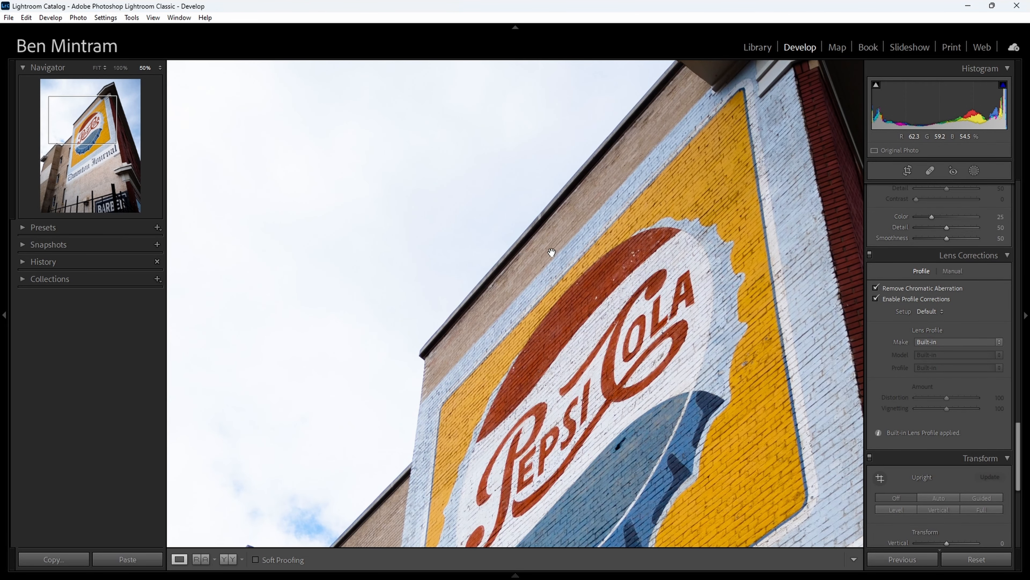
pyautogui.moveTo(552, 253); pyautogui.dragTo(443, 320)
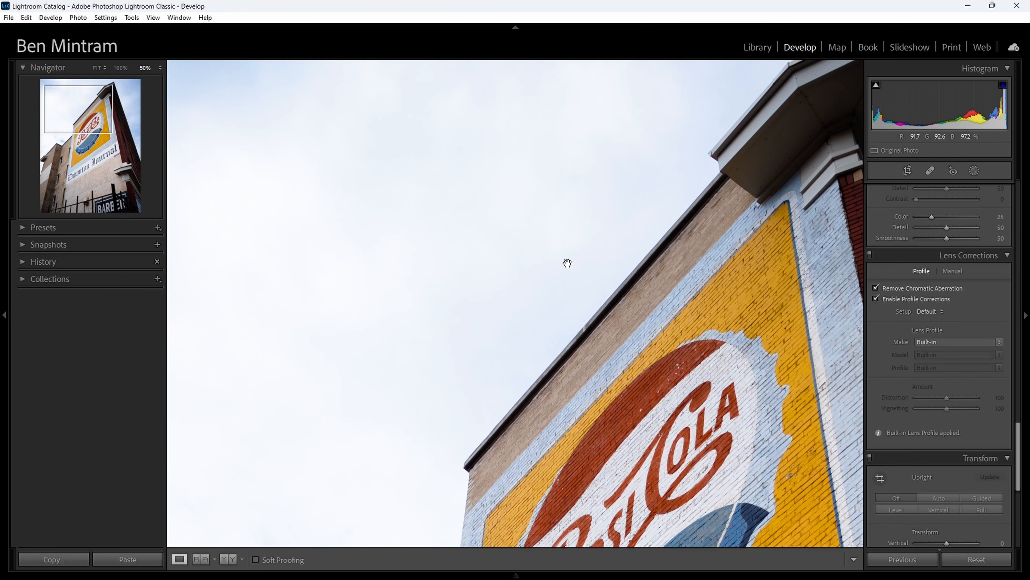
pyautogui.click(570, 289)
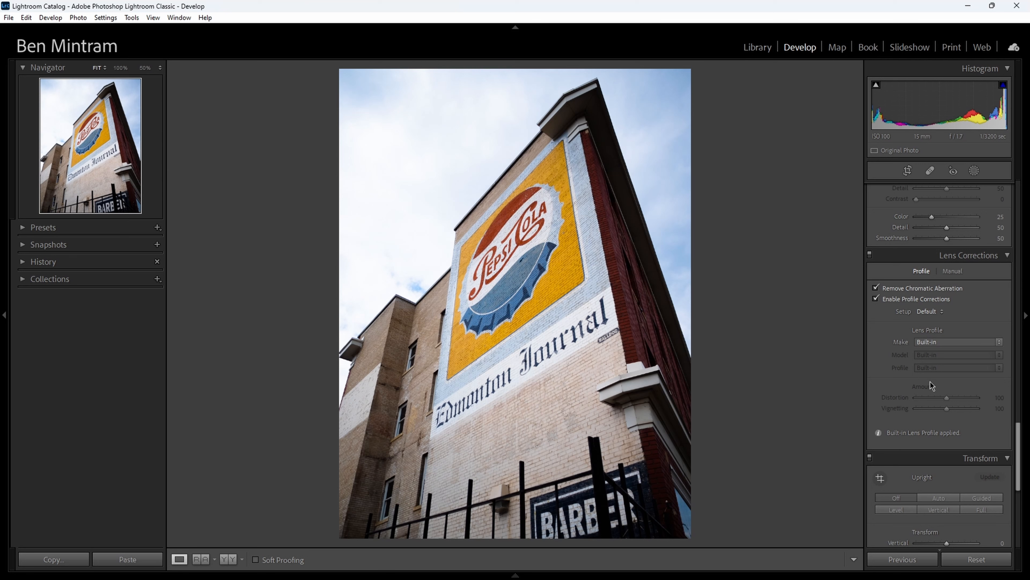
# - Try a post-crop vignetting Amount of −10 on the photo
pyautogui.scroll(-3, 915, 385)
pyautogui.scroll(-3, 908, 382)
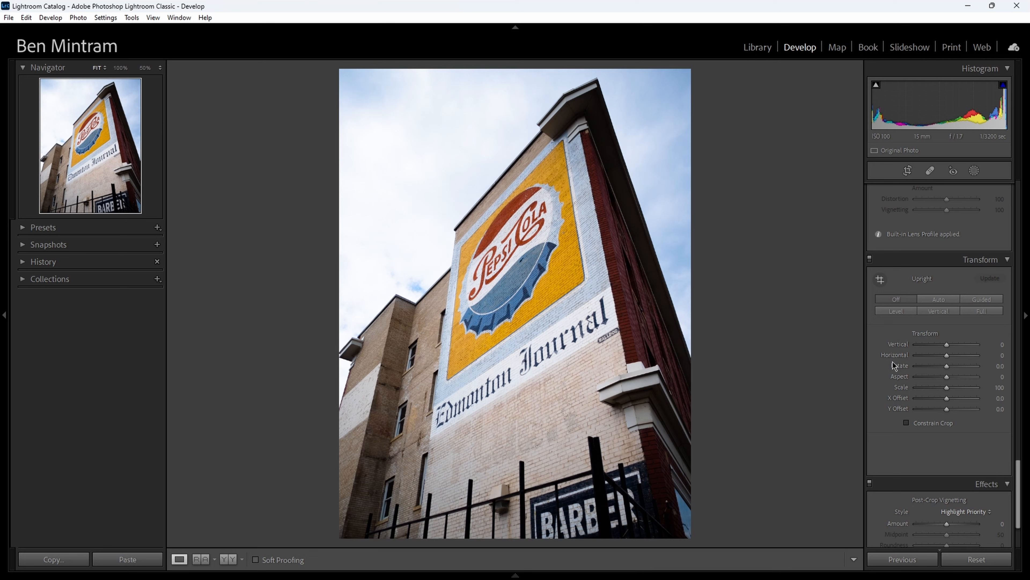
pyautogui.scroll(-3, 888, 362)
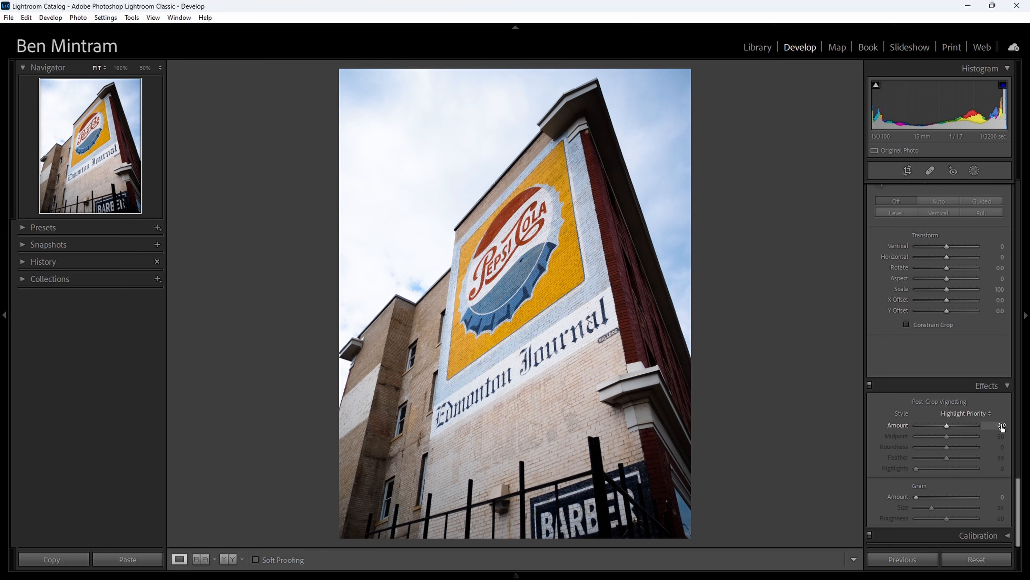
pyautogui.moveTo(998, 427); pyautogui.dragTo(994, 427)
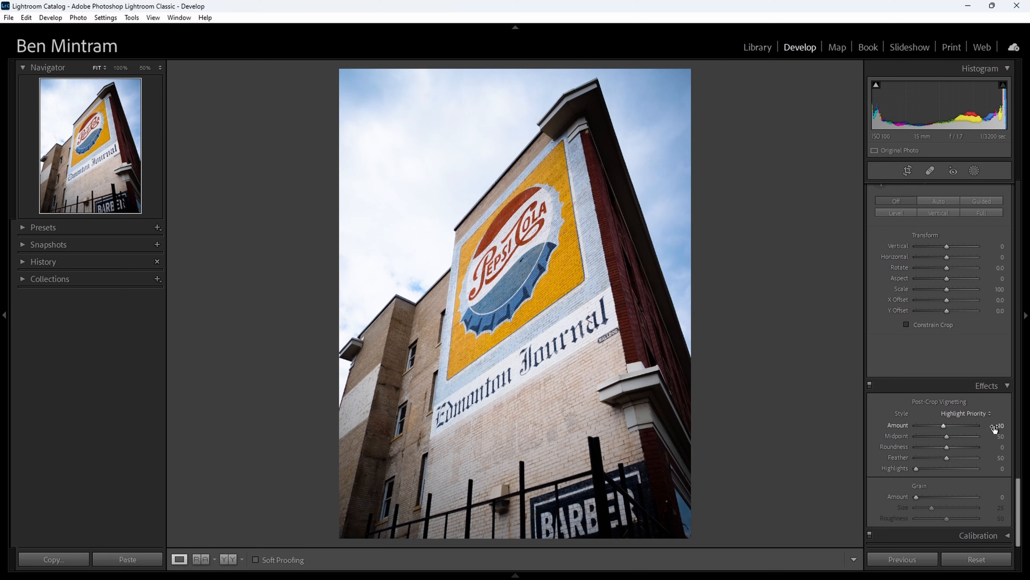
pyautogui.doubleClick(961, 424)
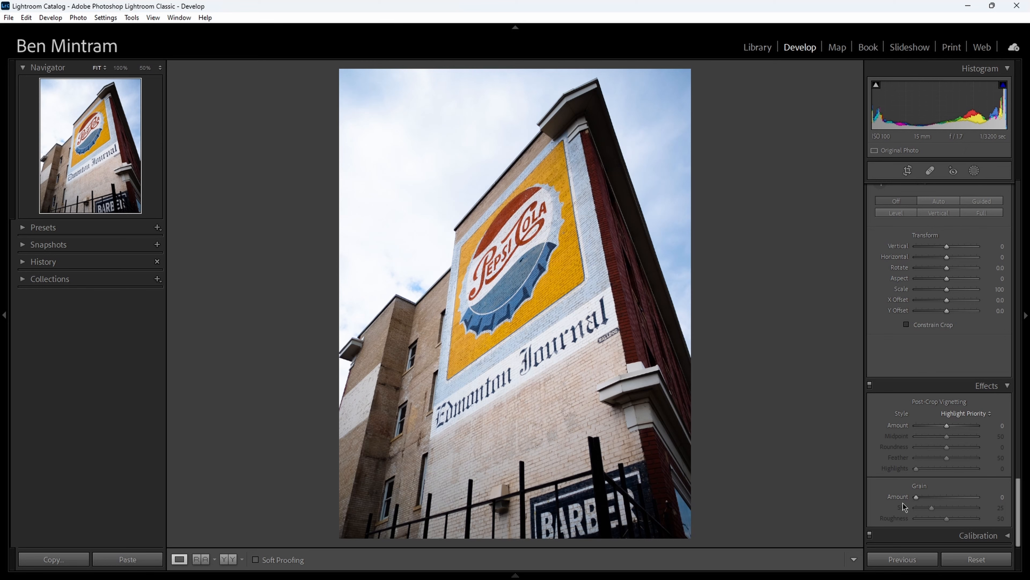
# - Mask the sky with automatic sky selection, lower the mask's Highlights to −100 and hide the mask overlay
pyautogui.scroll(15, 896, 495)
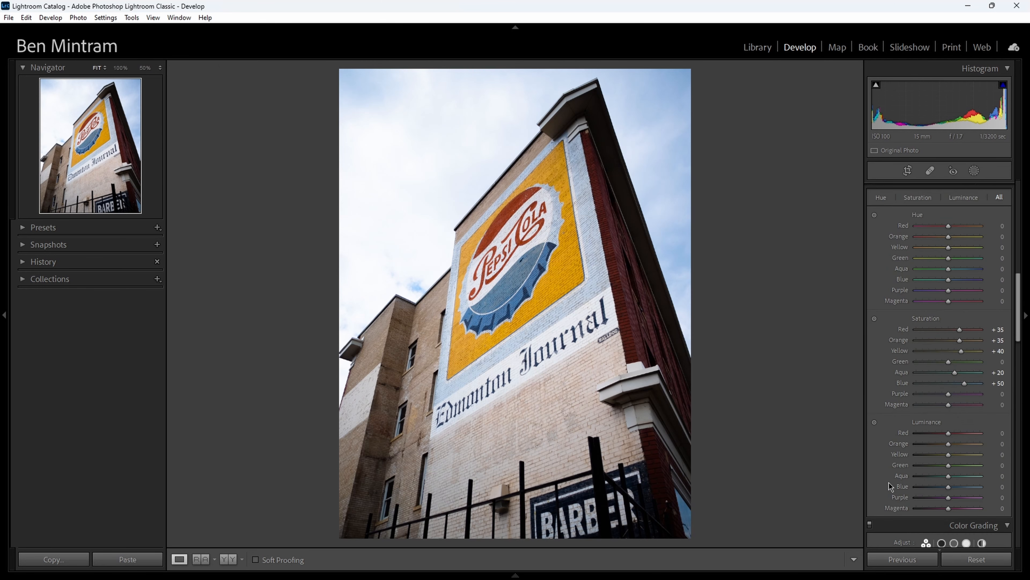
pyautogui.scroll(10, 889, 482)
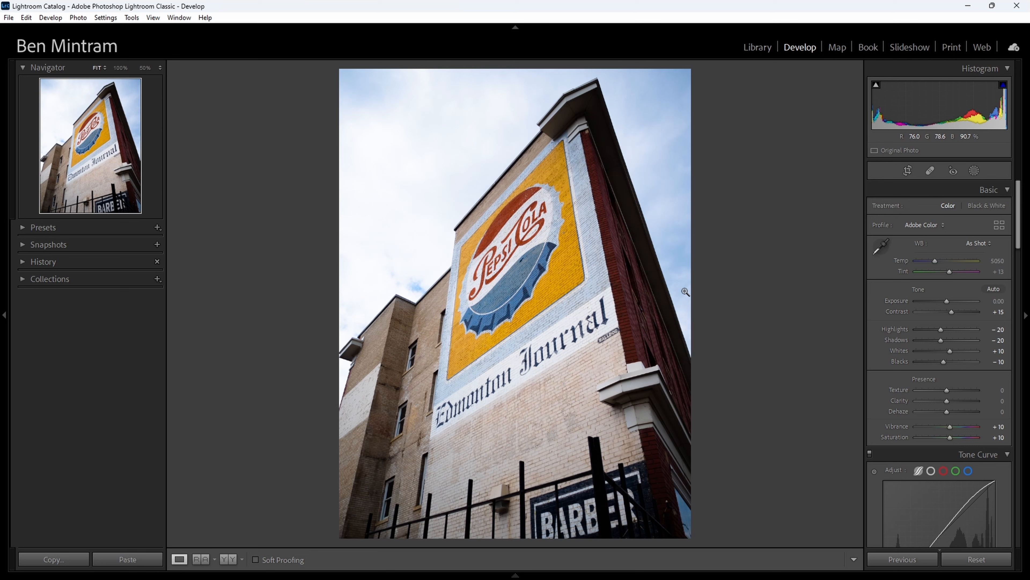
pyautogui.click(975, 171)
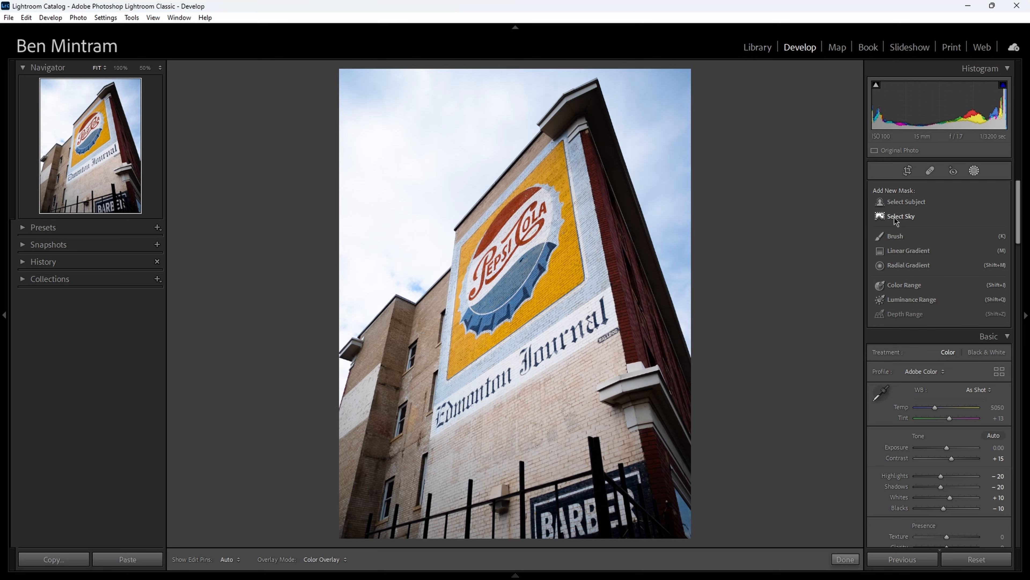
pyautogui.click(895, 217)
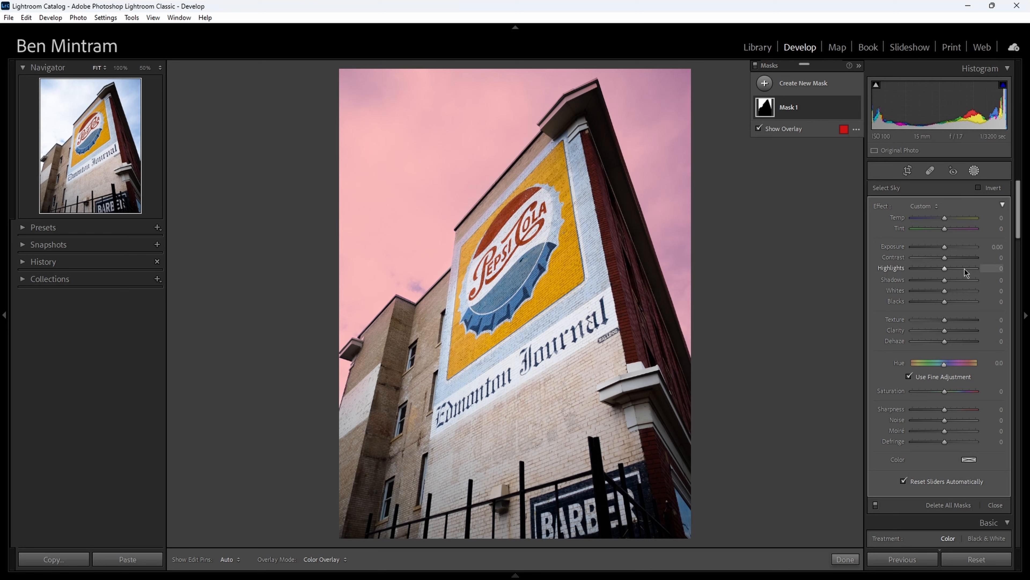
pyautogui.moveTo(964, 269); pyautogui.dragTo(912, 269)
pyautogui.press('o')
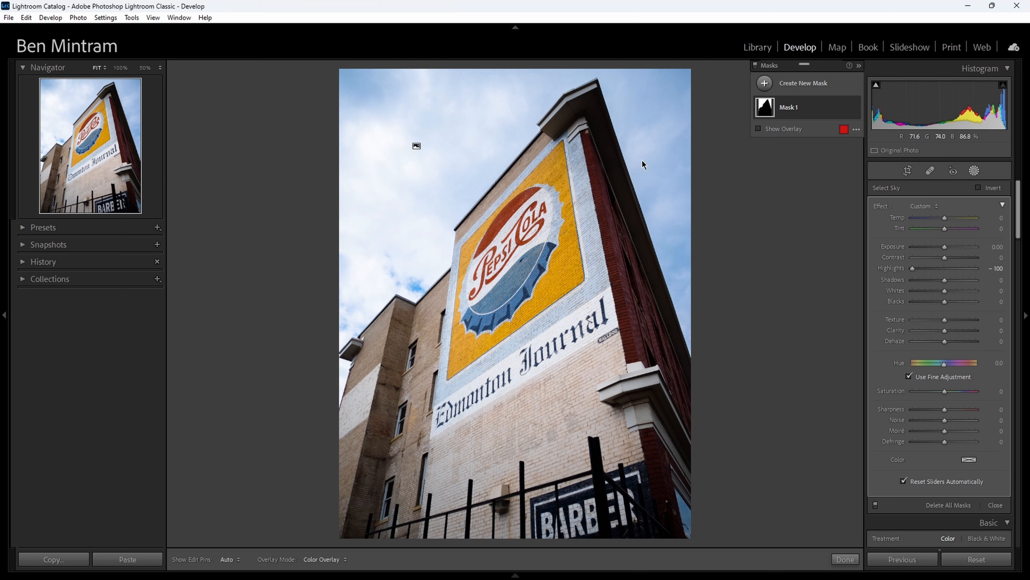
# - Reset the sky mask's Highlights to 0 to compare the sky, and return the value to −100
pyautogui.click(994, 268)
pyautogui.write('7')
pyautogui.press('Return')
pyautogui.moveTo(995, 268); pyautogui.dragTo(994, 268)
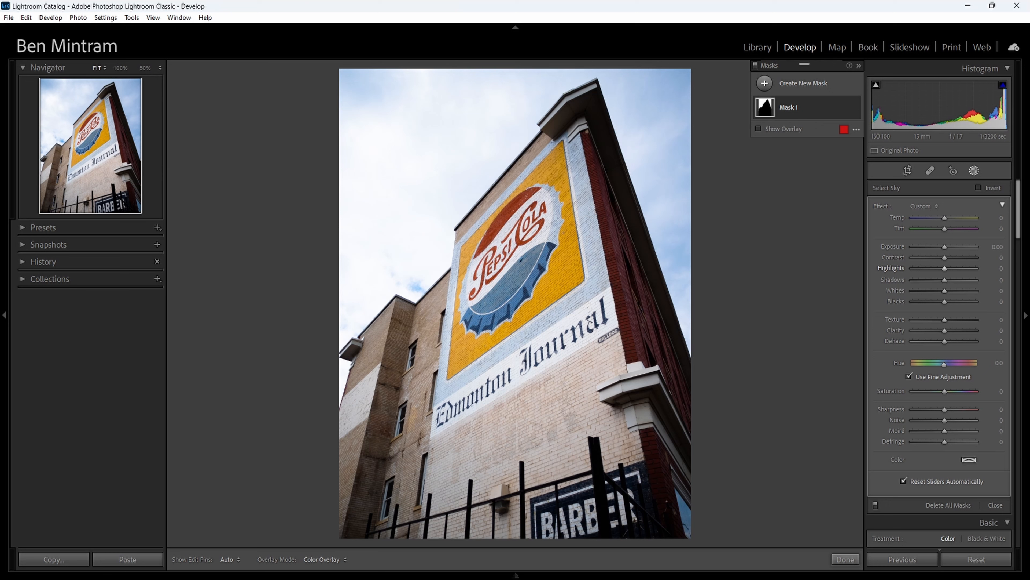
pyautogui.moveTo(994, 268); pyautogui.dragTo(953, 269)
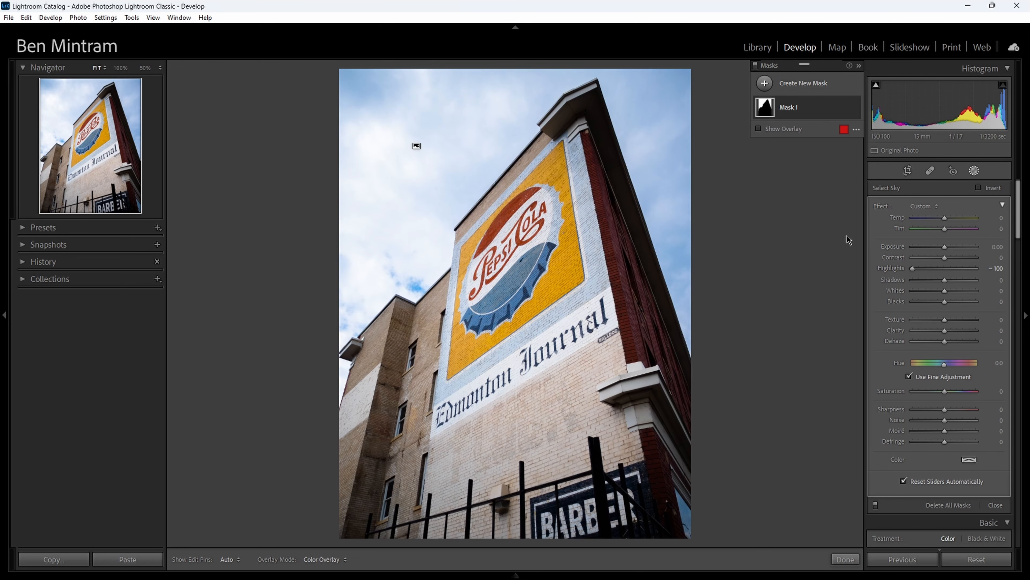
# - Set the sky mask's Exposure to −0.20, close masking, and compare the edited photo with its unedited version
pyautogui.moveTo(993, 248); pyautogui.dragTo(990, 248)
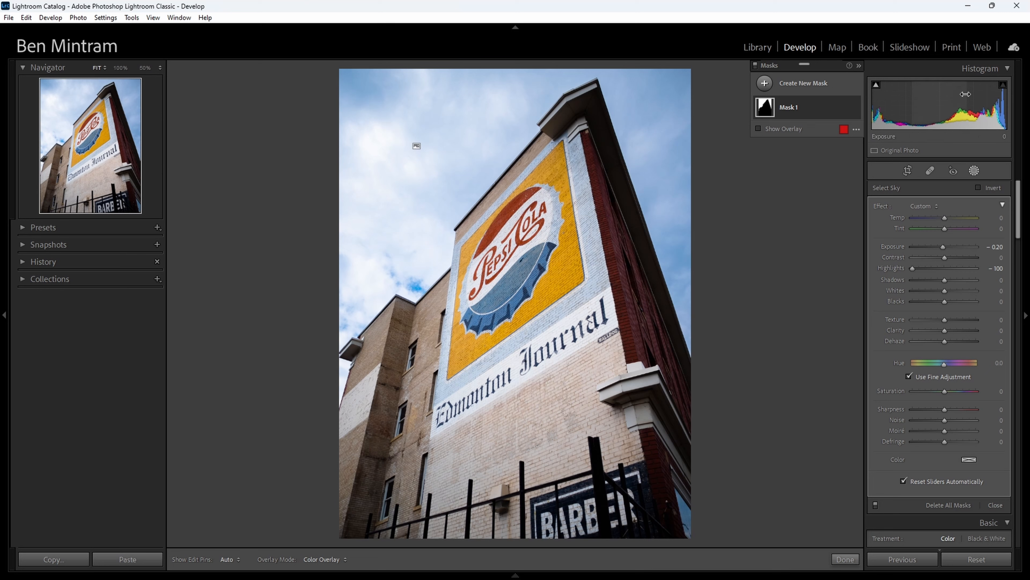
pyautogui.click(974, 171)
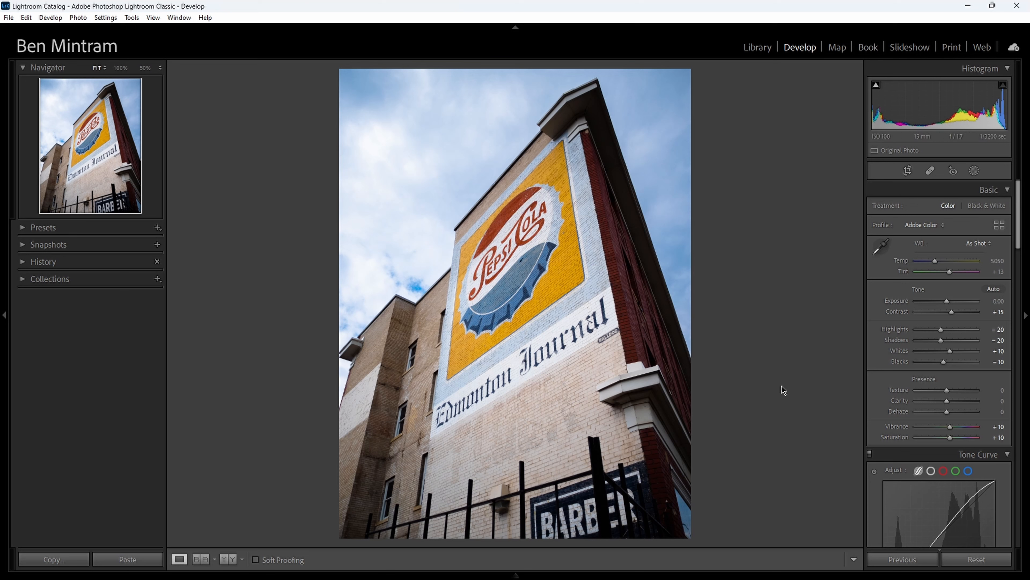
pyautogui.press('\\')
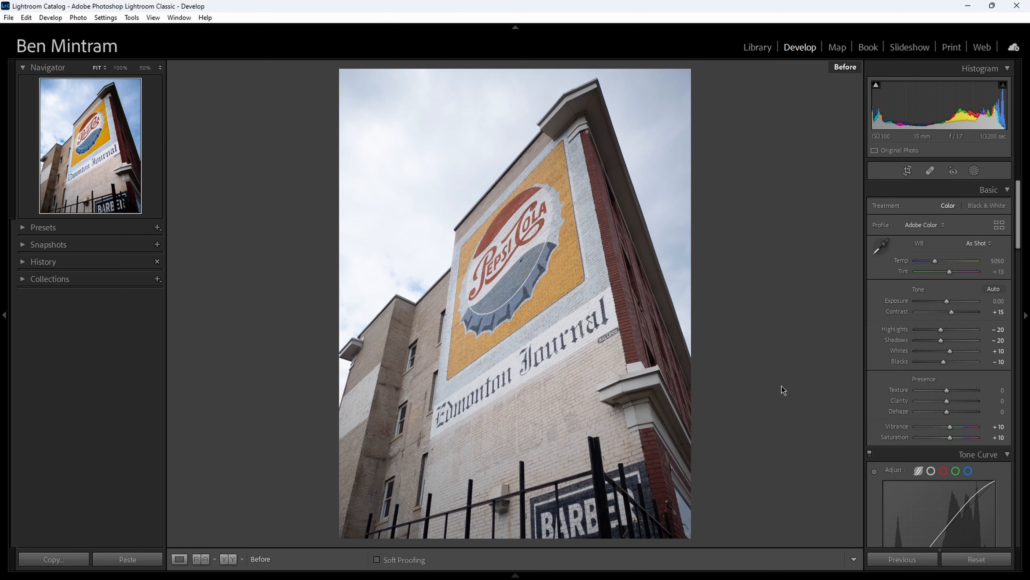
pyautogui.press('\\')
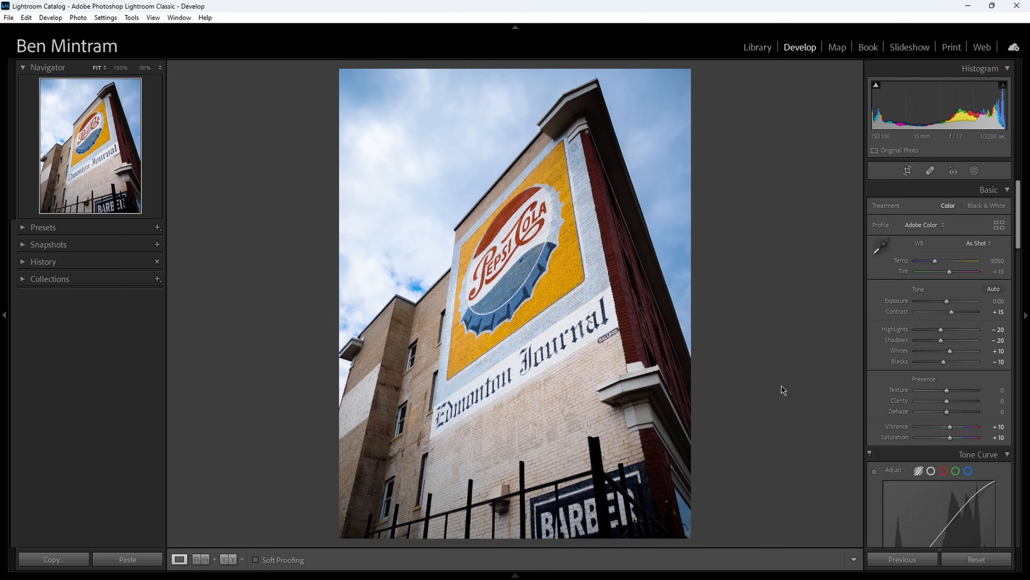